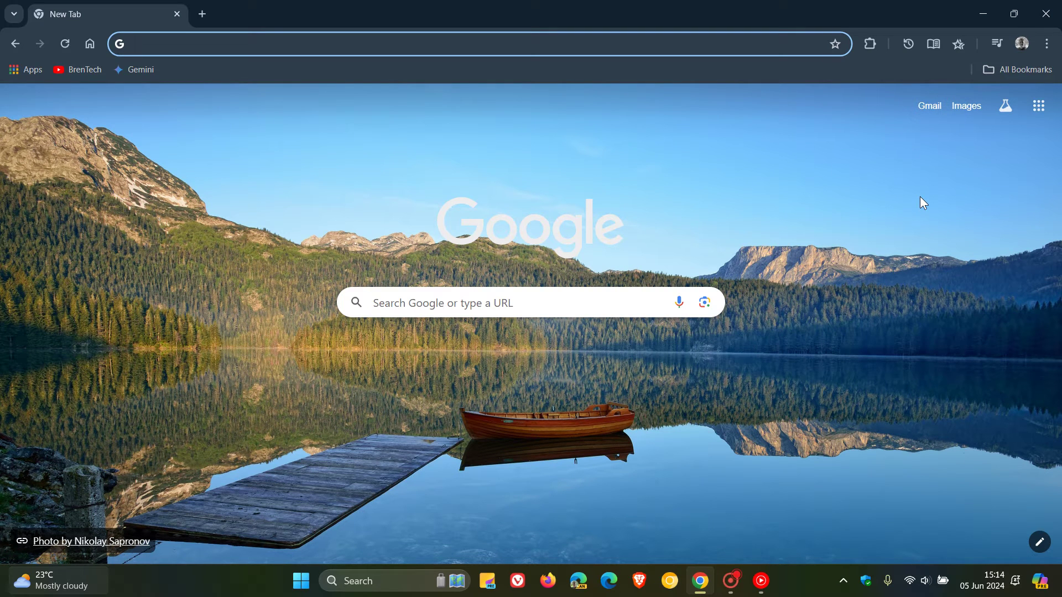
# - Check Chrome's About page, which shows it is up to date at version 125.0.6422.142
pyautogui.click(1047, 43)
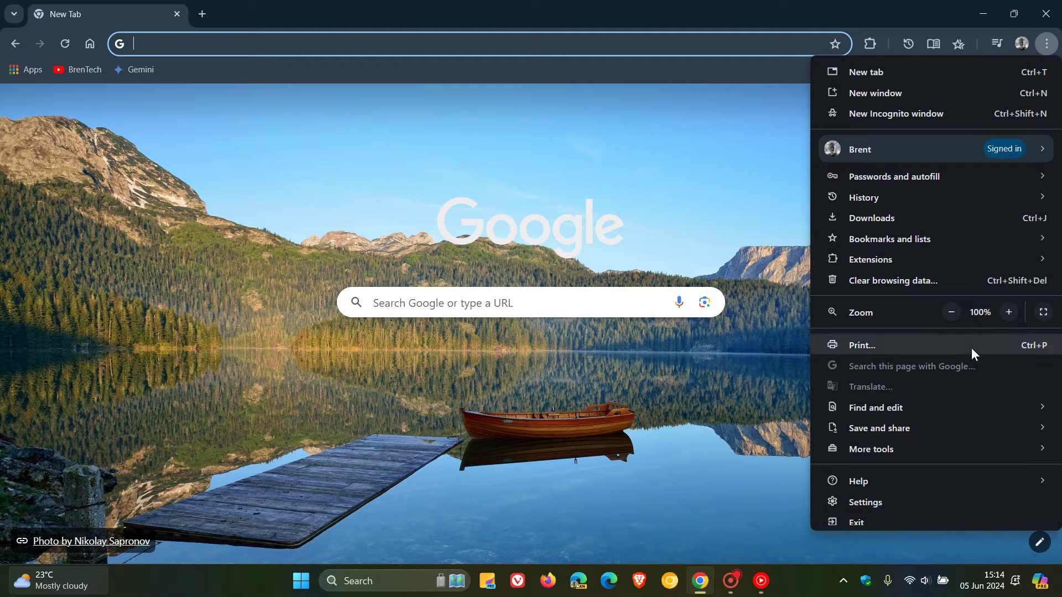
pyautogui.moveTo(887, 479)
pyautogui.click(746, 479)
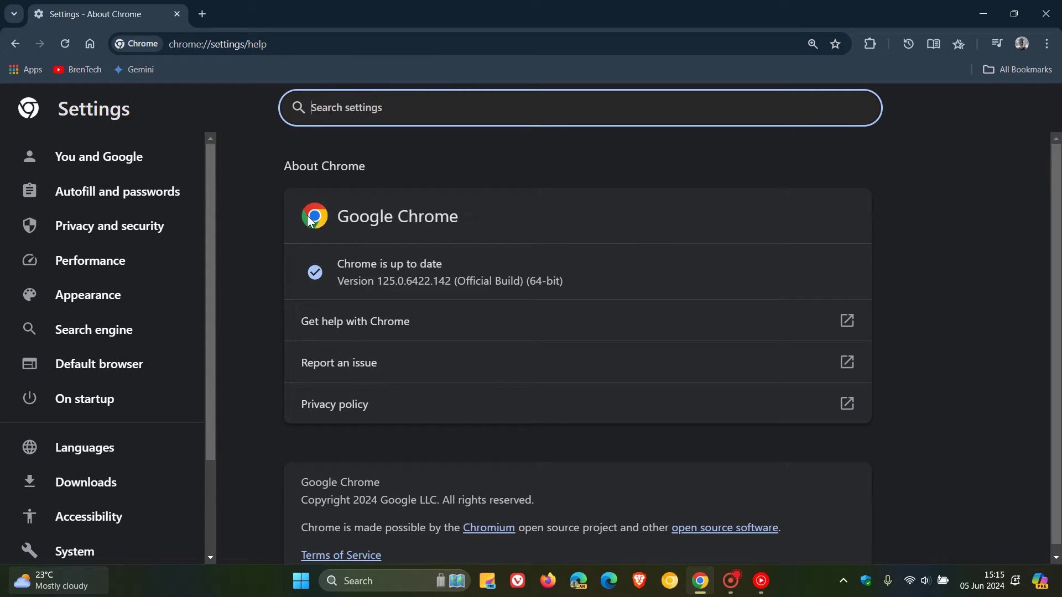
# - Switch from the About Chrome page to a New Tab page with the Google search box
pyautogui.click(360, 205)
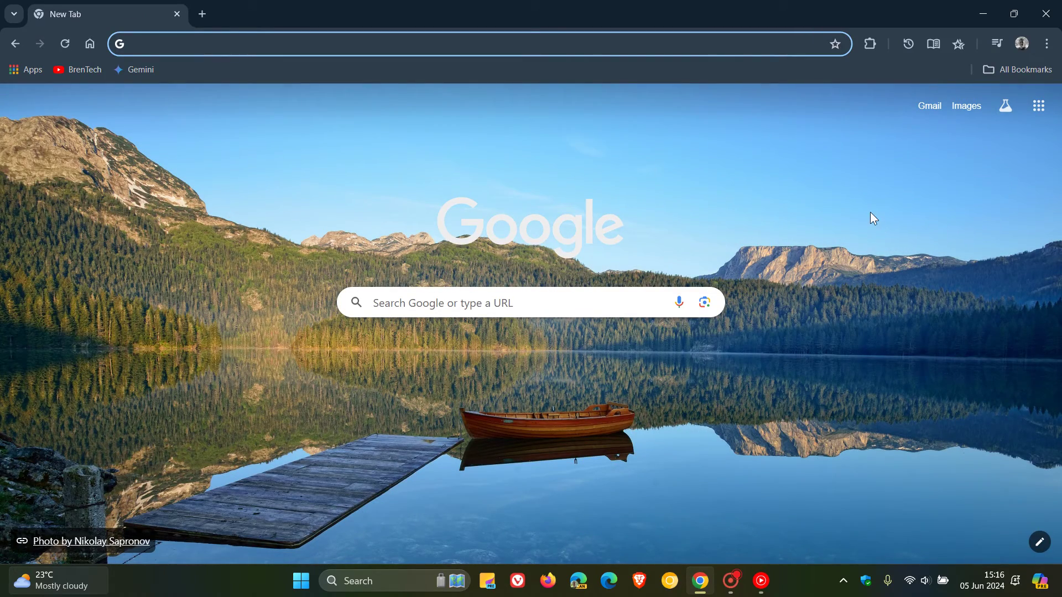
# - Minimize Chrome and launch Windows Tools from the Start menu's All apps list
pyautogui.click(987, 14)
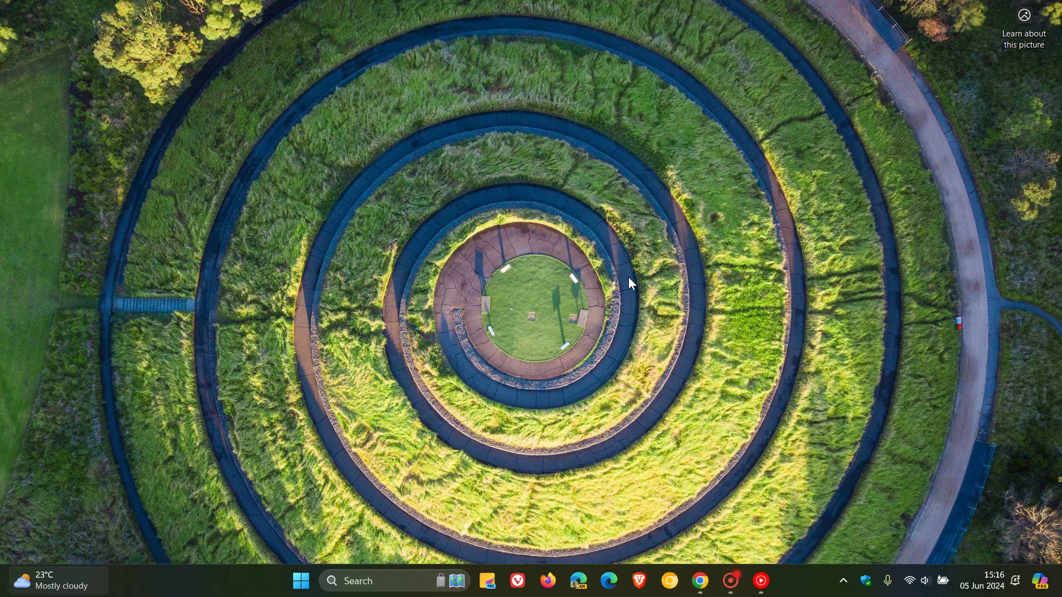
pyautogui.click(302, 581)
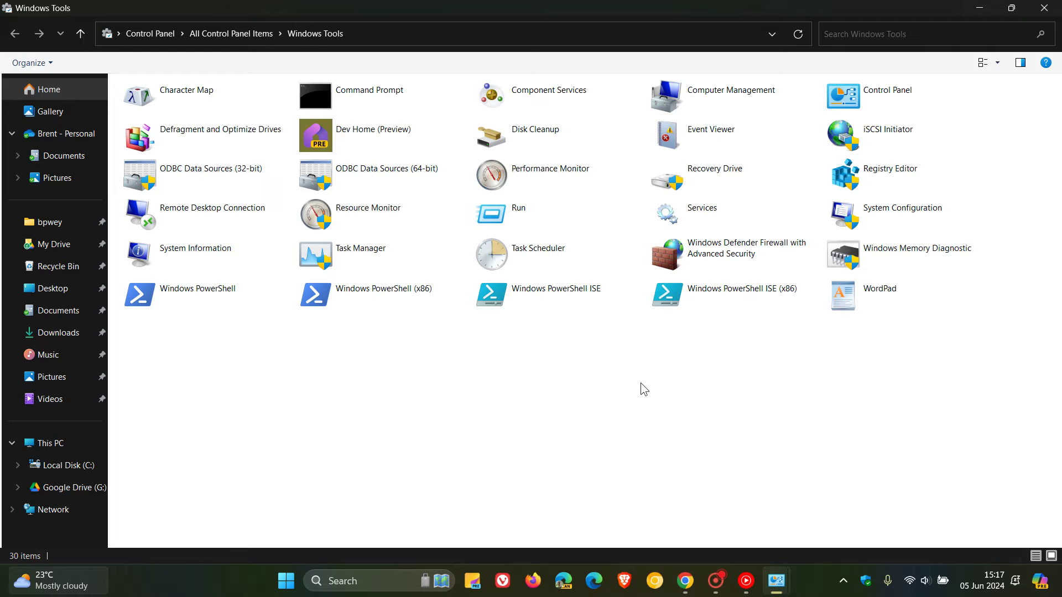
# - Launch Services and scroll down to GoogleUpdater InternalService and GoogleUpdater Service
pyautogui.doubleClick(700, 215)
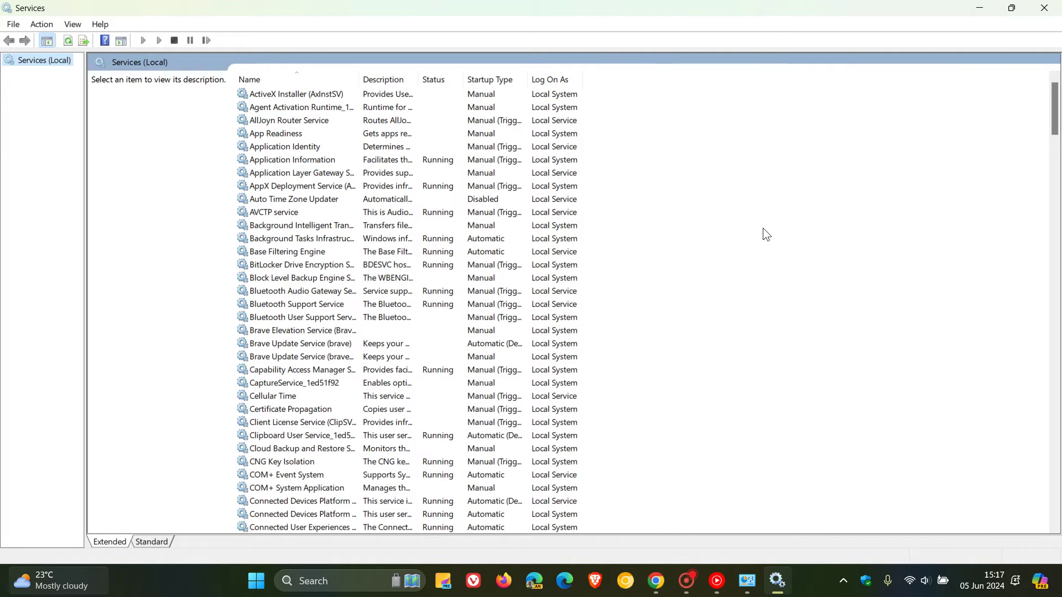
pyautogui.scroll(-3, 726, 210)
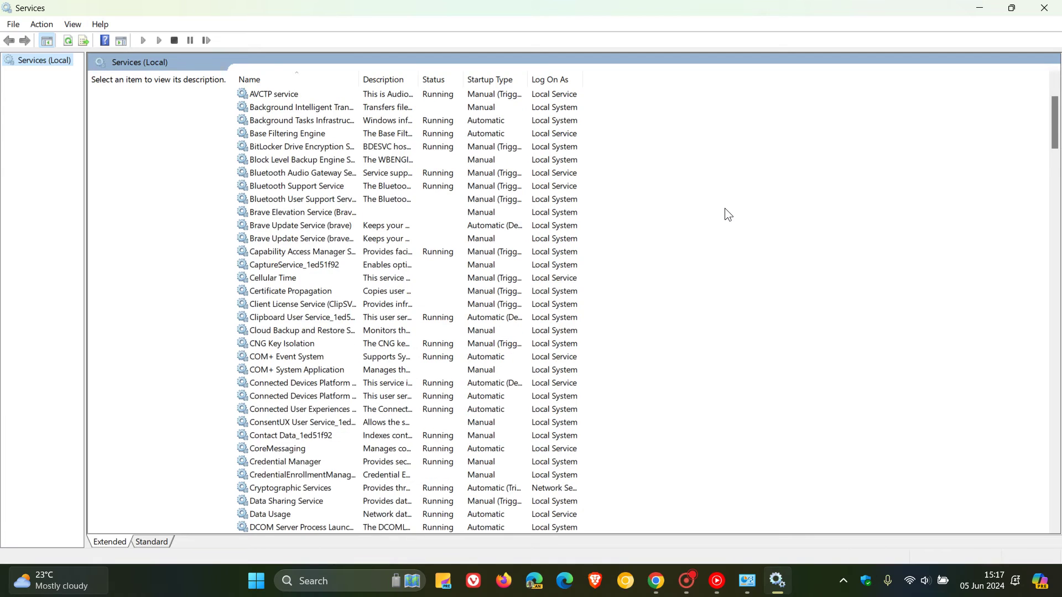
pyautogui.scroll(-5, 726, 210)
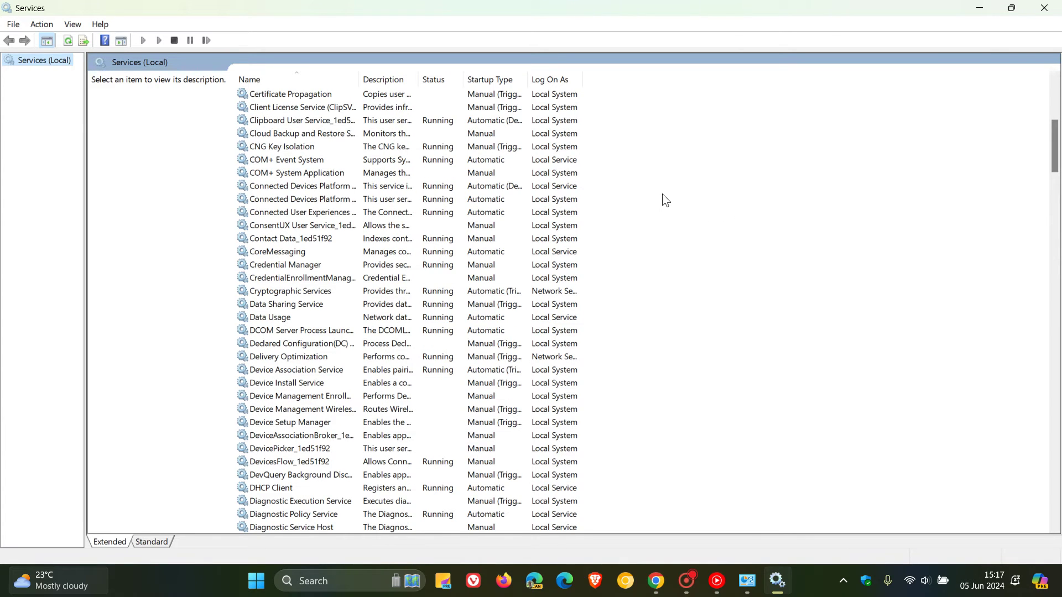
pyautogui.scroll(-4, 663, 193)
pyautogui.scroll(-9, 662, 193)
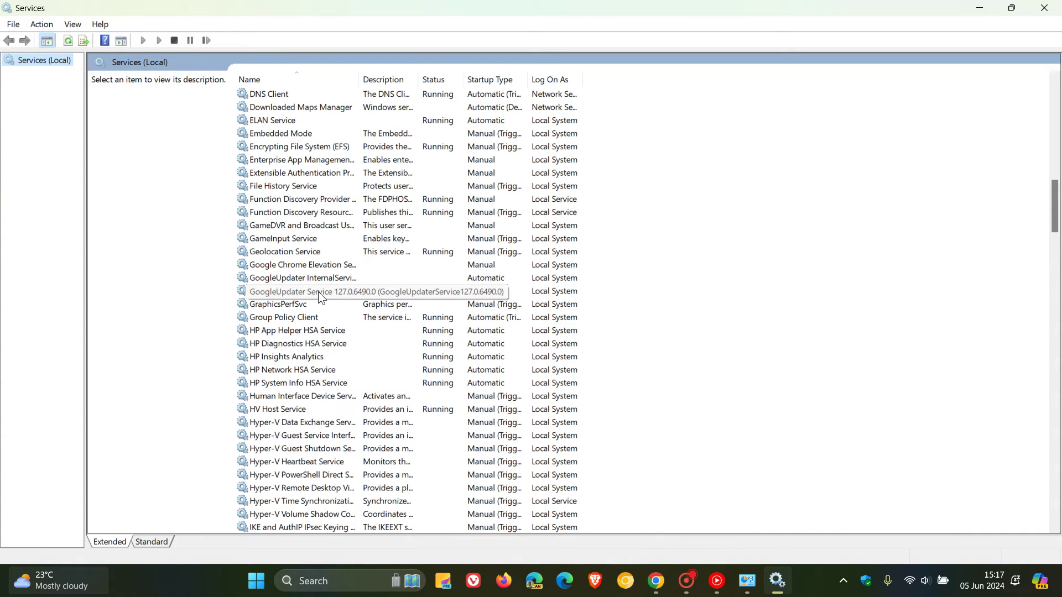
# - Change GoogleUpdater InternalService 127.0.6490.0 from Automatic to Disabled startup and save
pyautogui.click(335, 280)
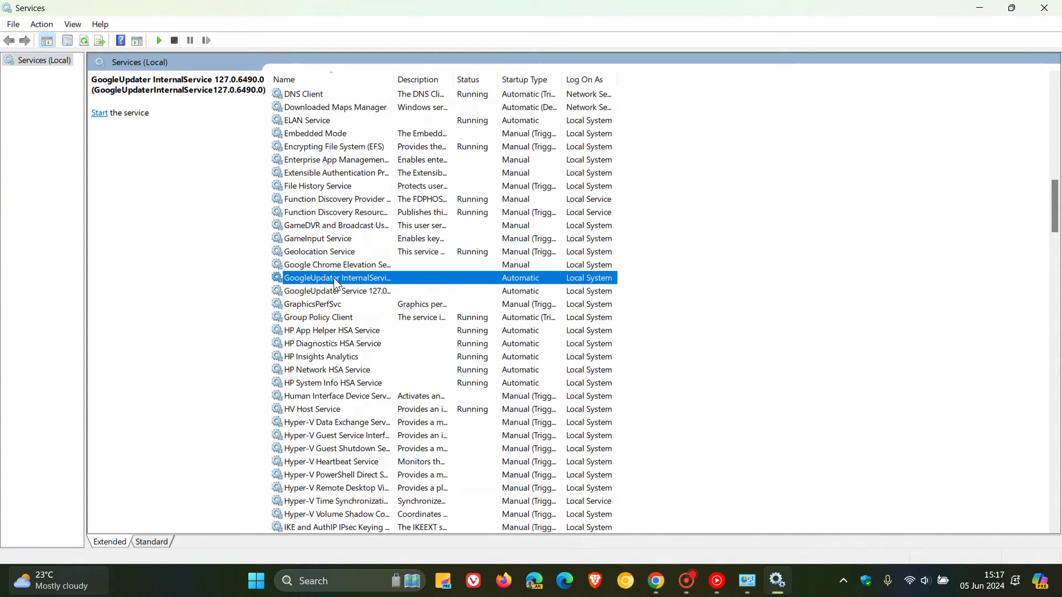
pyautogui.doubleClick(335, 280)
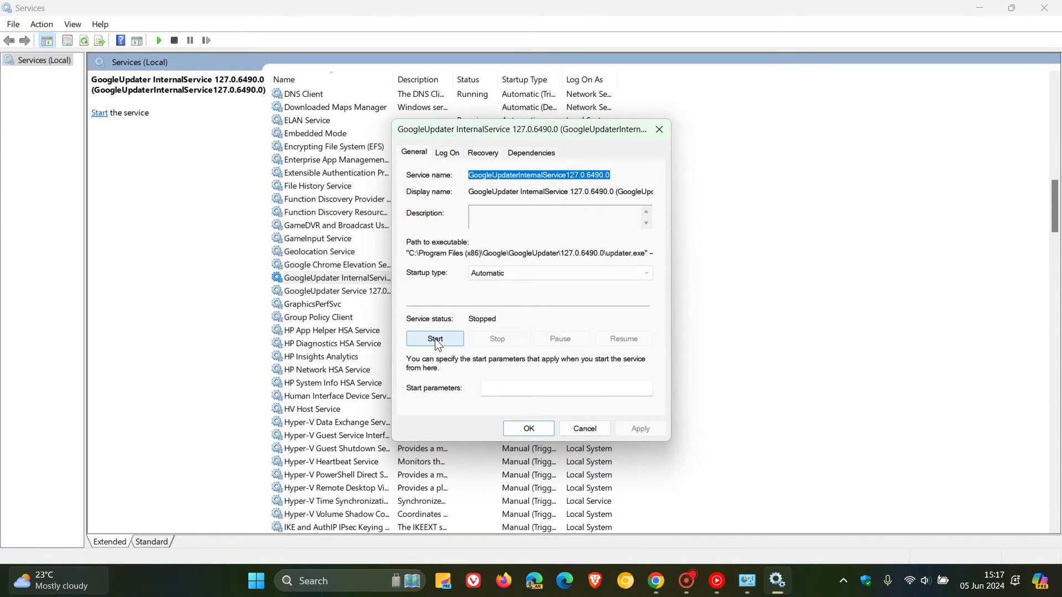
pyautogui.click(504, 277)
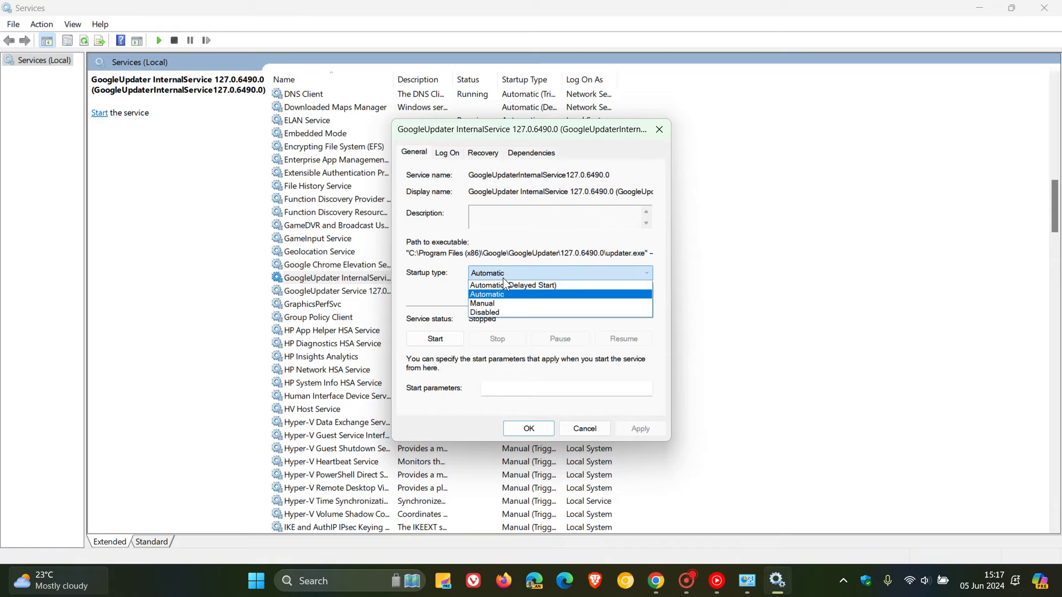
pyautogui.click(527, 312)
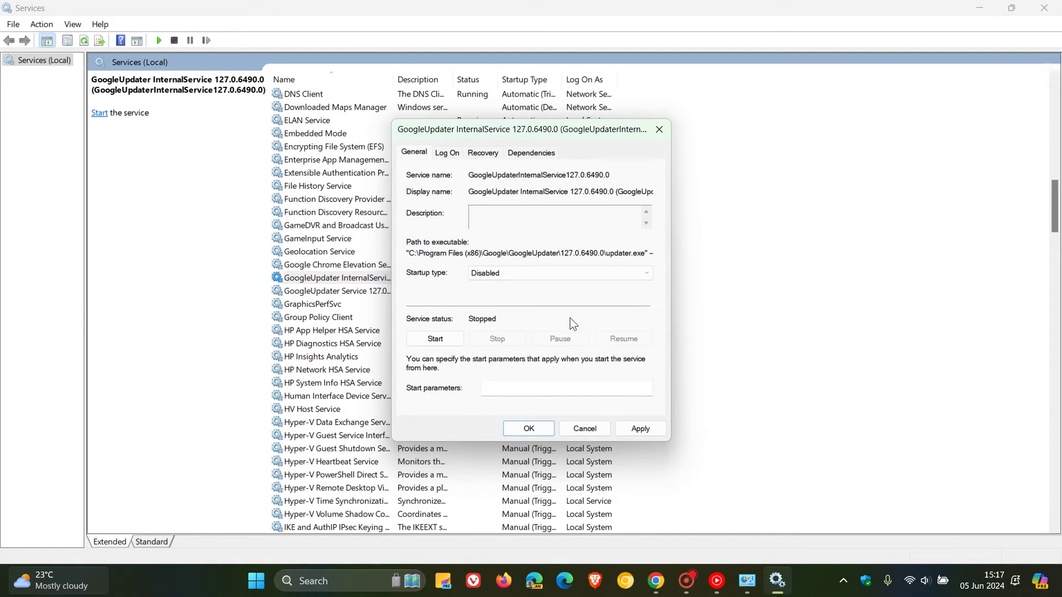
pyautogui.click(641, 430)
pyautogui.click(538, 428)
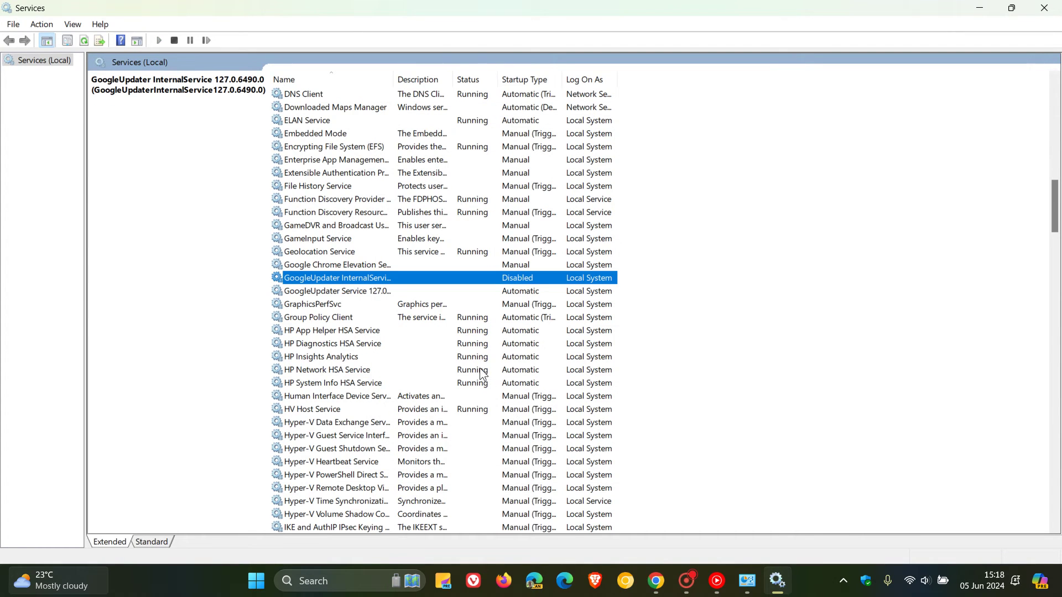
# - Switch GoogleUpdater Service's startup type from Automatic to Disabled and confirm with OK
pyautogui.doubleClick(352, 292)
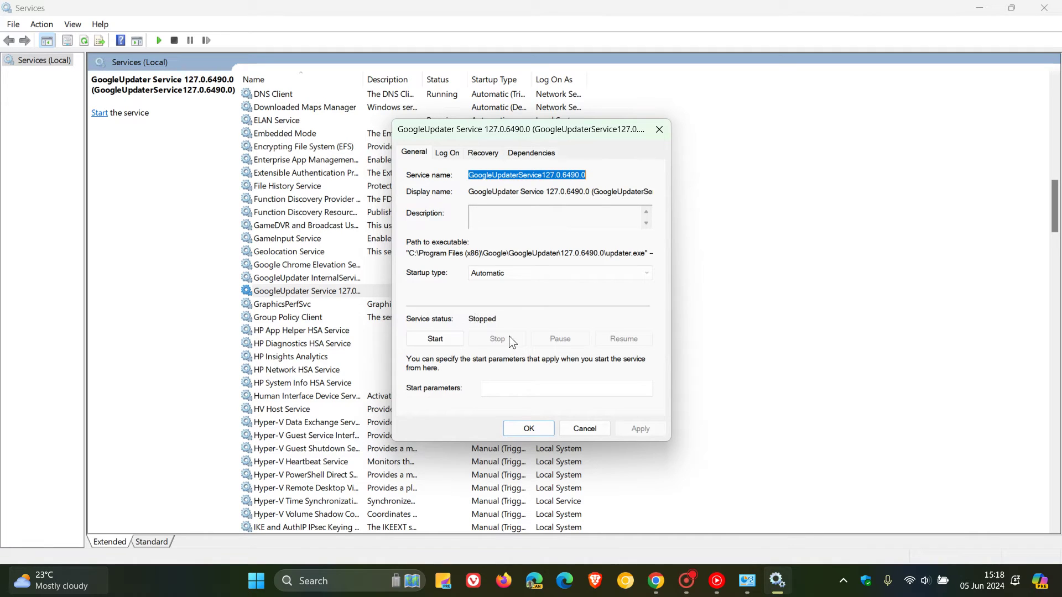
pyautogui.click(552, 277)
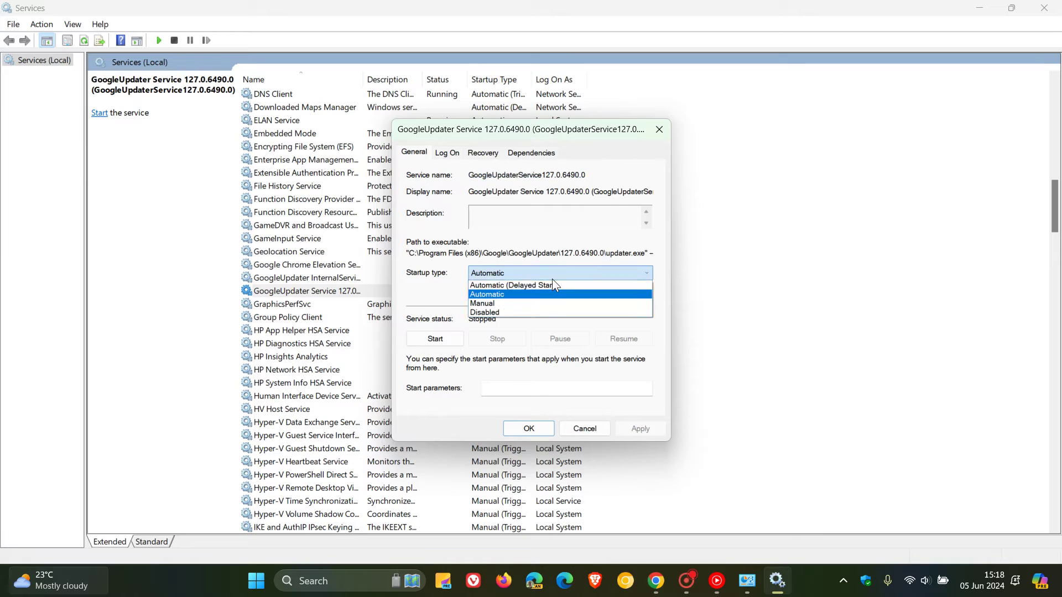
pyautogui.click(585, 311)
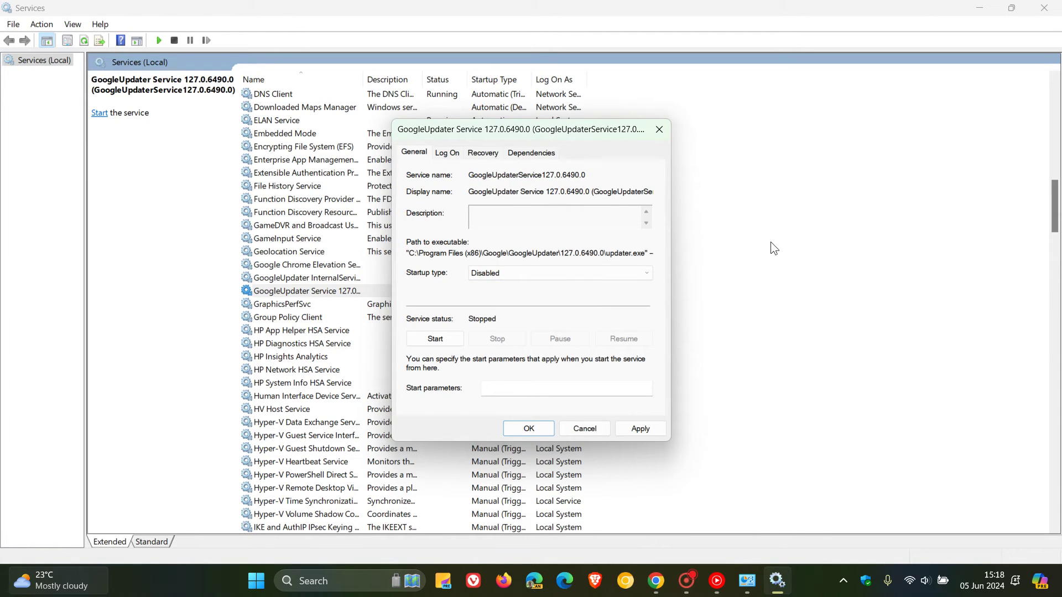
pyautogui.click(653, 429)
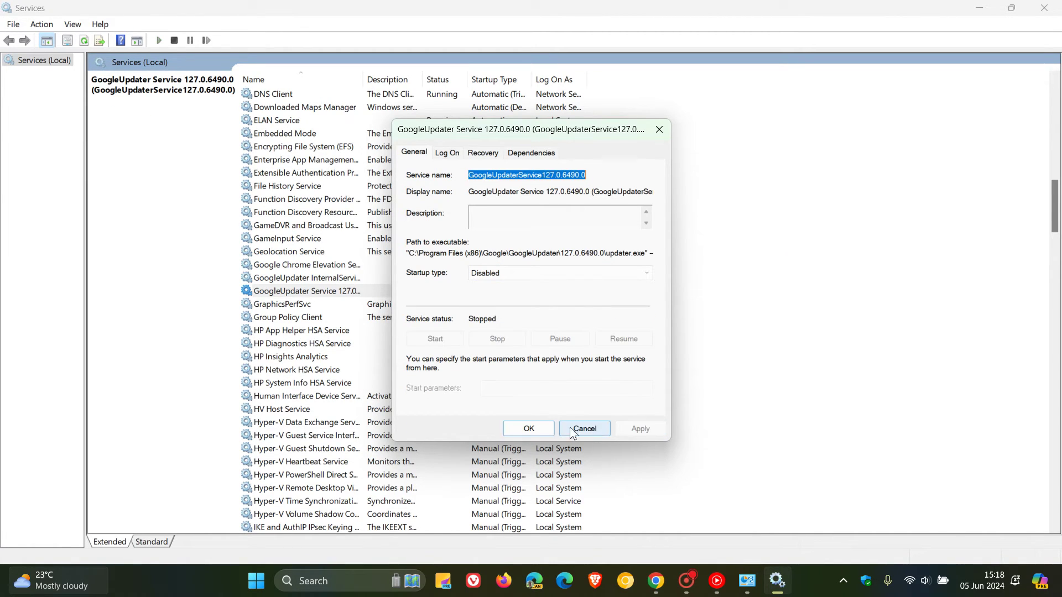
pyautogui.click(529, 425)
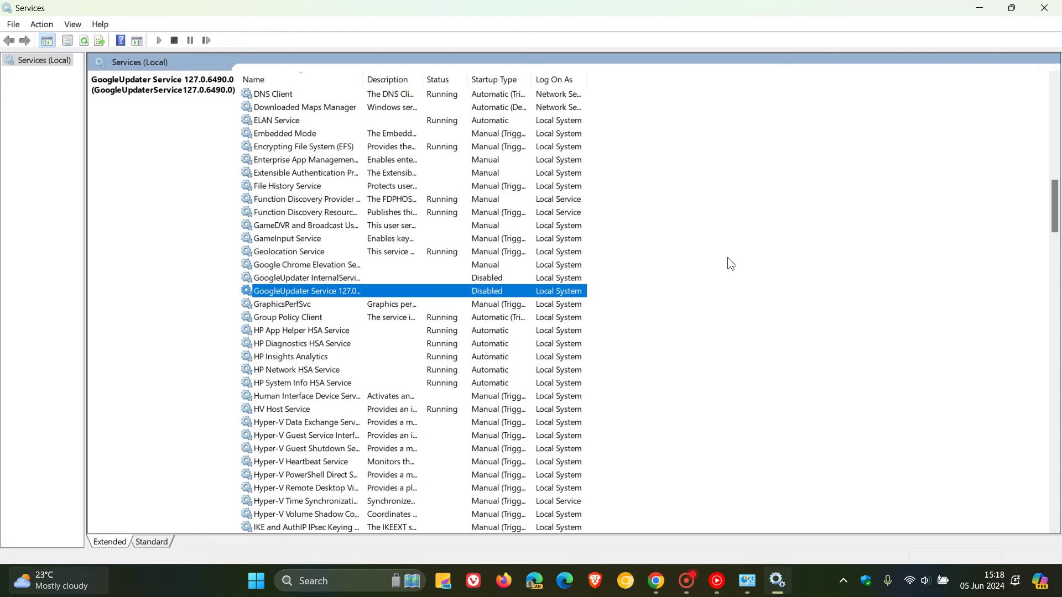
pyautogui.doubleClick(490, 281)
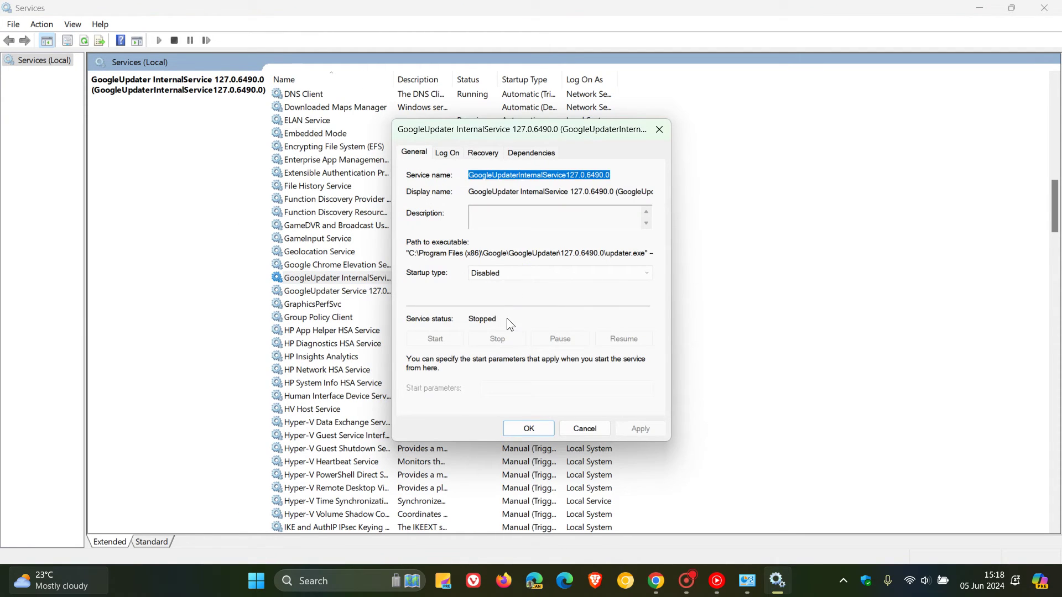
pyautogui.click(533, 276)
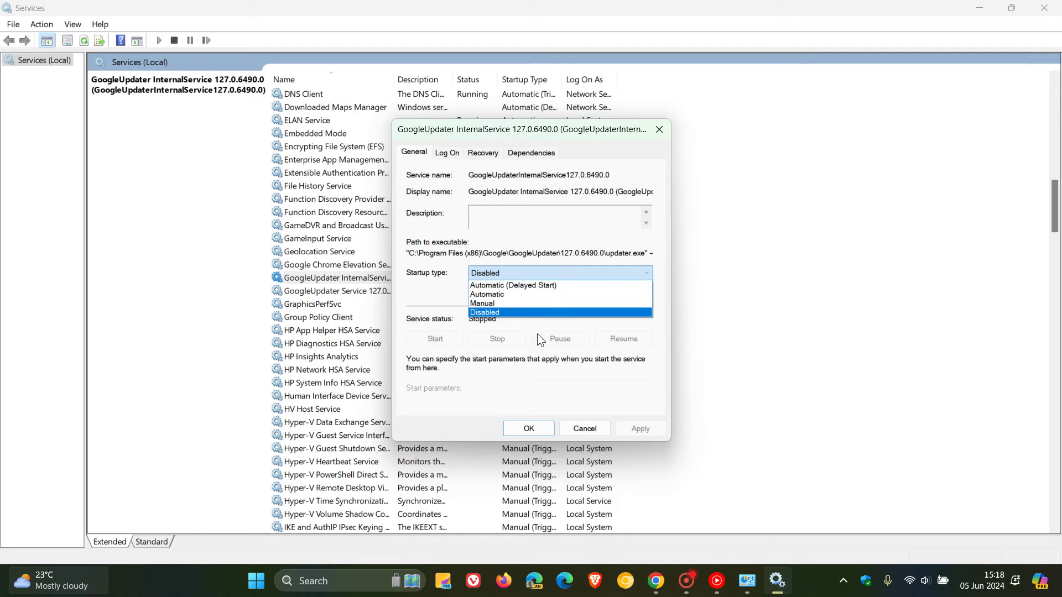
pyautogui.click(473, 369)
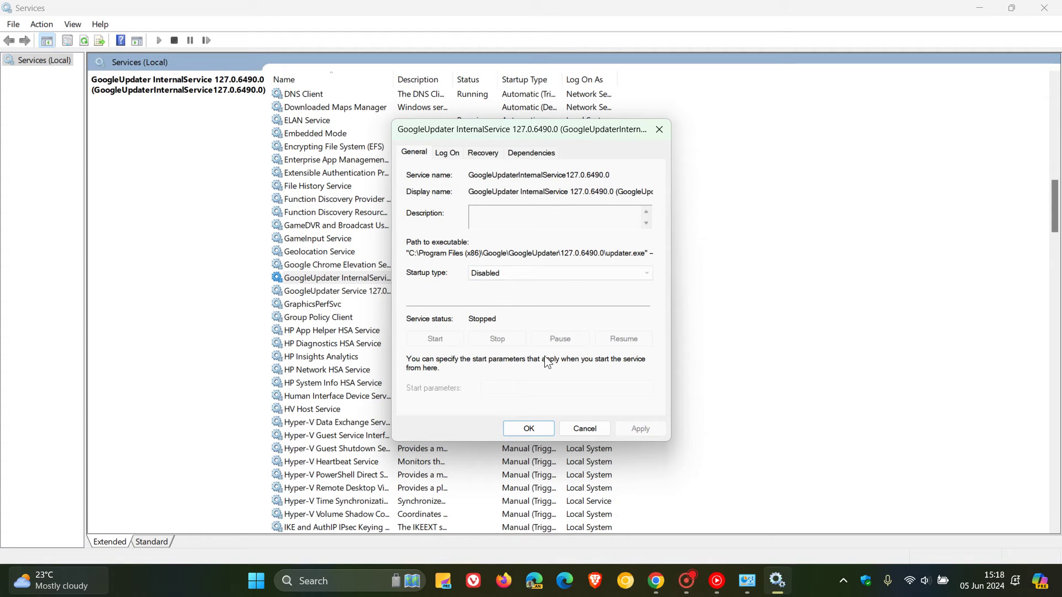
pyautogui.click(587, 427)
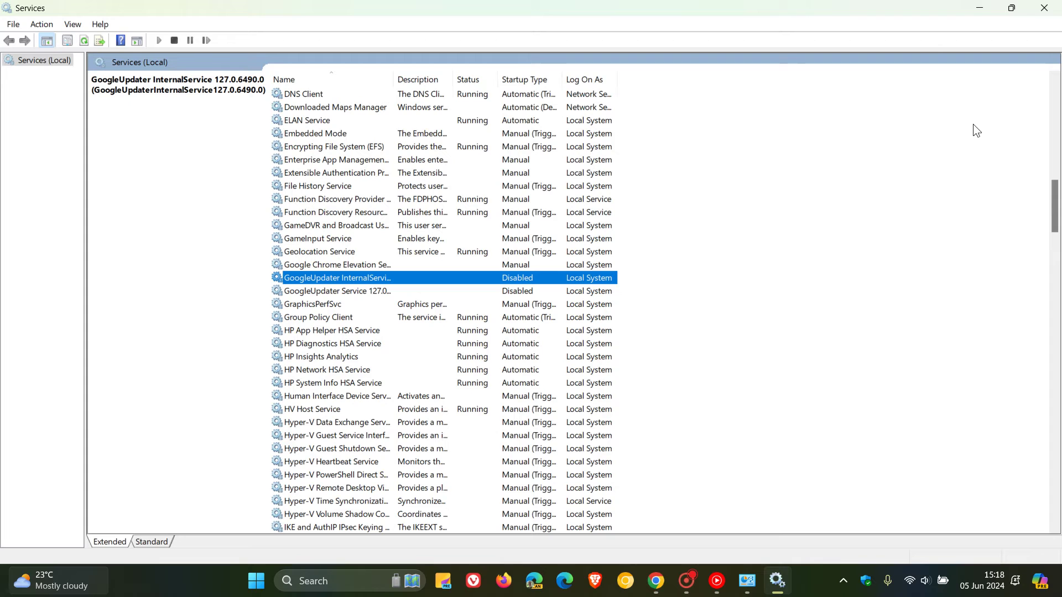
# - Close Services and launch Task Scheduler from the Windows Tools folder
pyautogui.click(1037, 16)
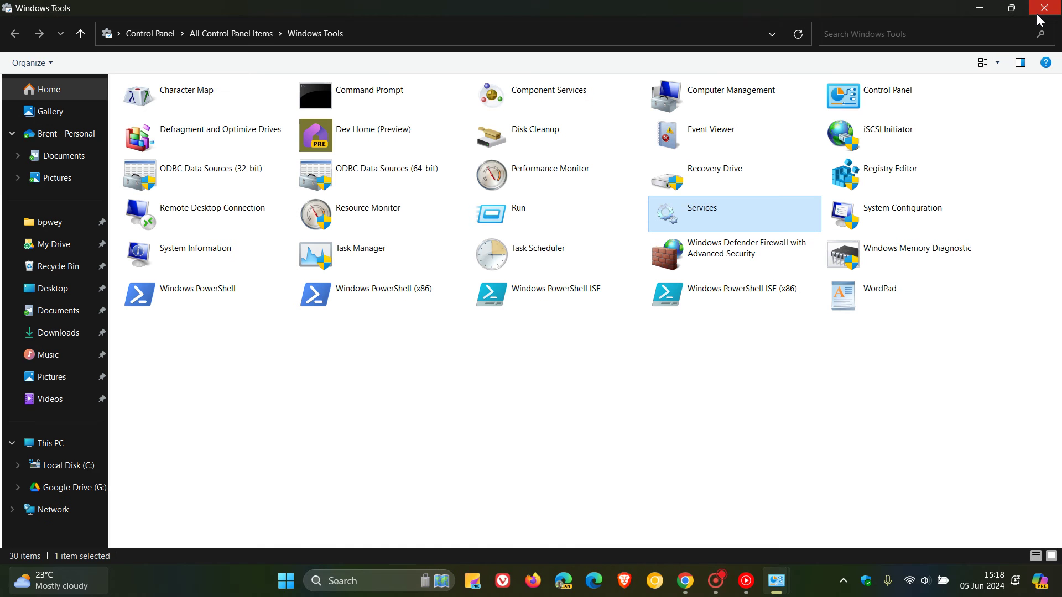
pyautogui.click(544, 255)
pyautogui.doubleClick(544, 254)
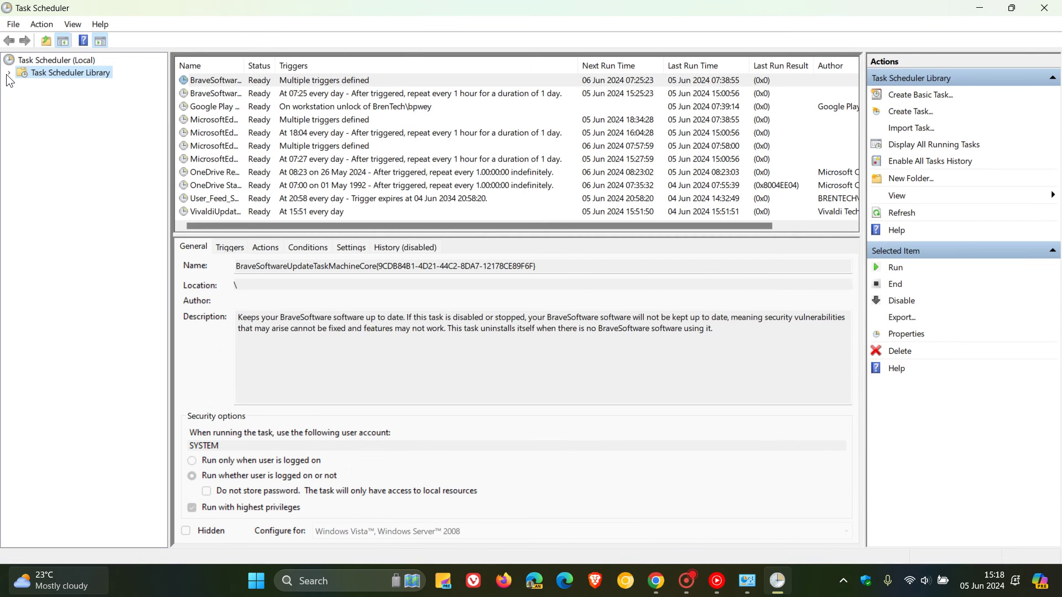
# - Expand GoogleUser and GoogleSystem in the library and select the GoogleUpdaterTaskSystem127.0.6490.0 task
pyautogui.click(9, 73)
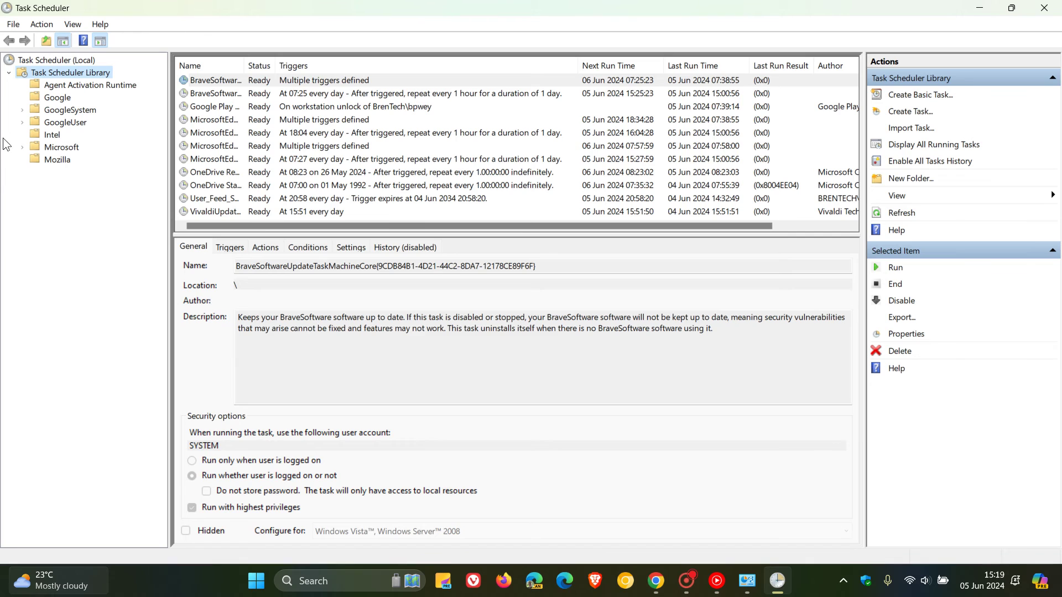
pyautogui.click(23, 123)
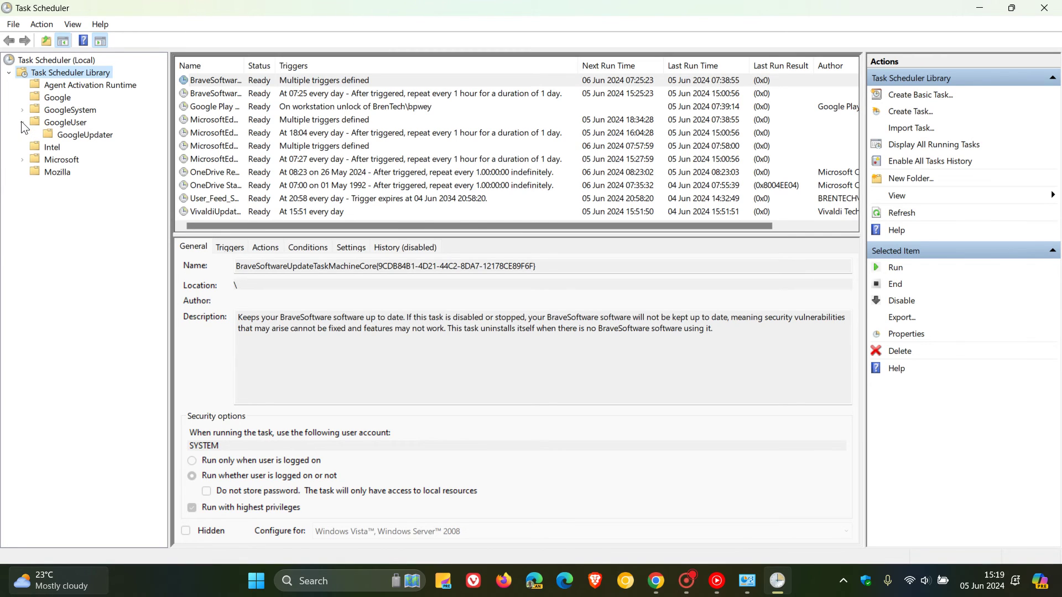
pyautogui.click(22, 111)
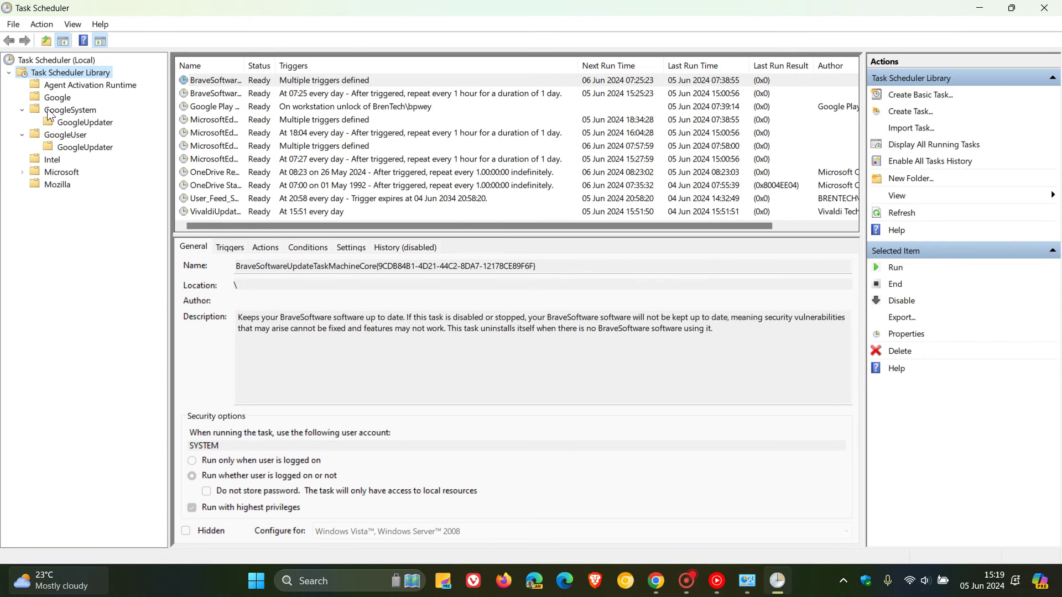
pyautogui.click(101, 122)
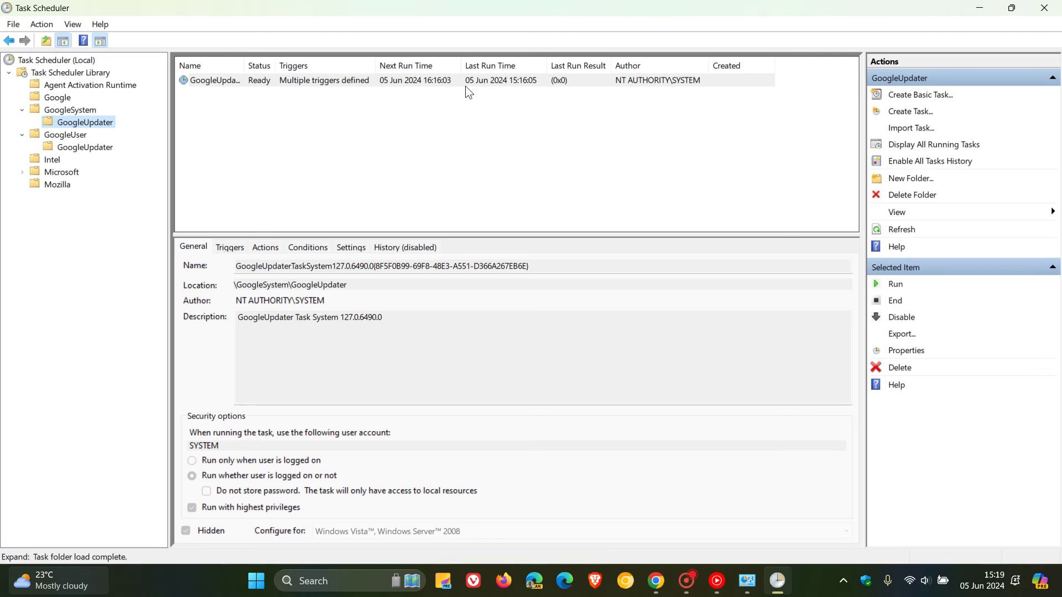
pyautogui.click(457, 81)
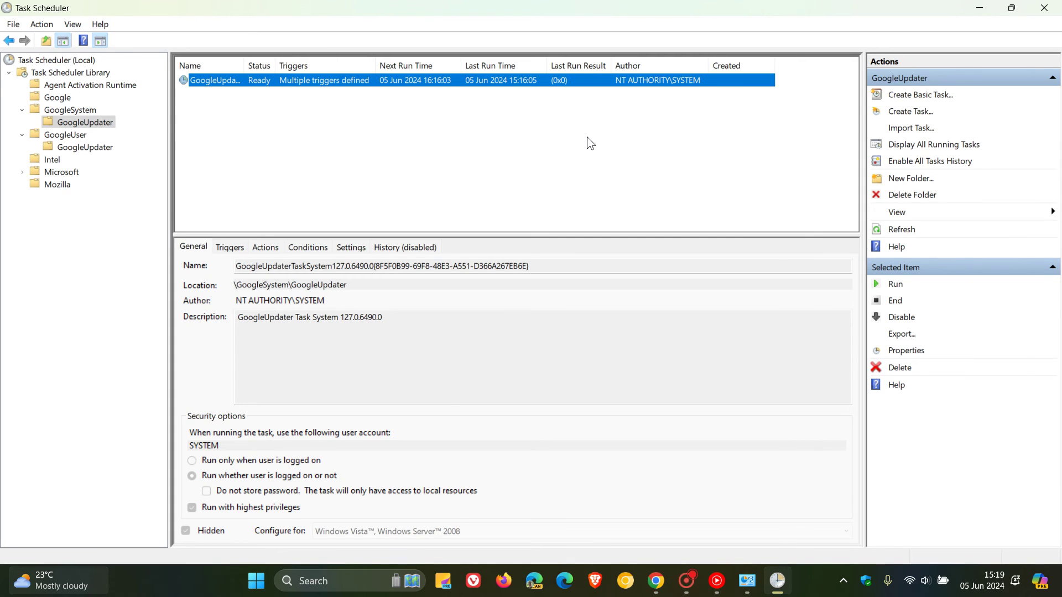
# - Disable and re-enable the GoogleSystem updater task, then view GoogleUser's GoogleUpdater folder
pyautogui.click(912, 326)
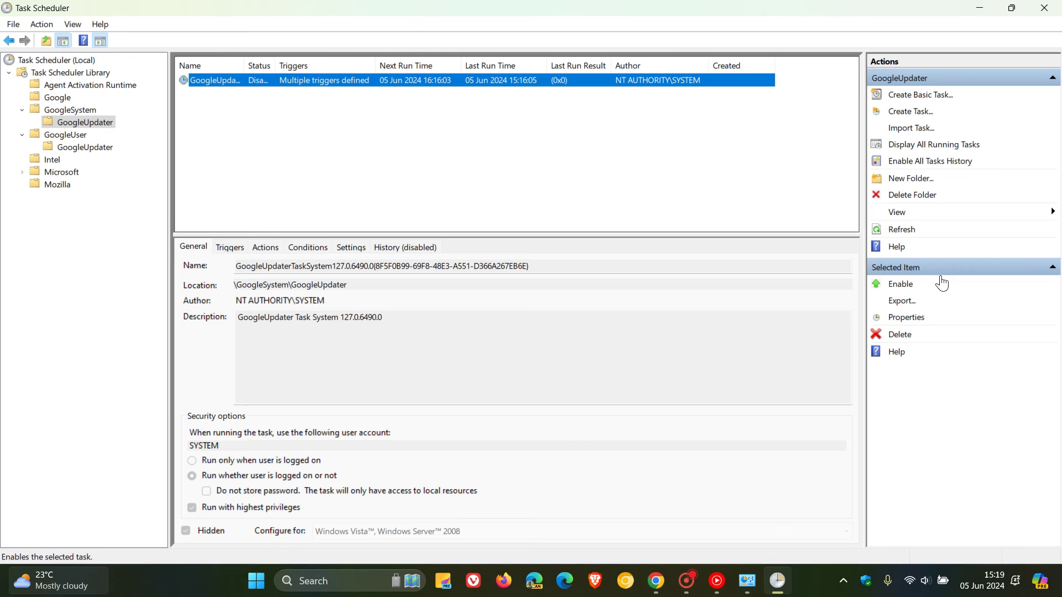
pyautogui.click(908, 289)
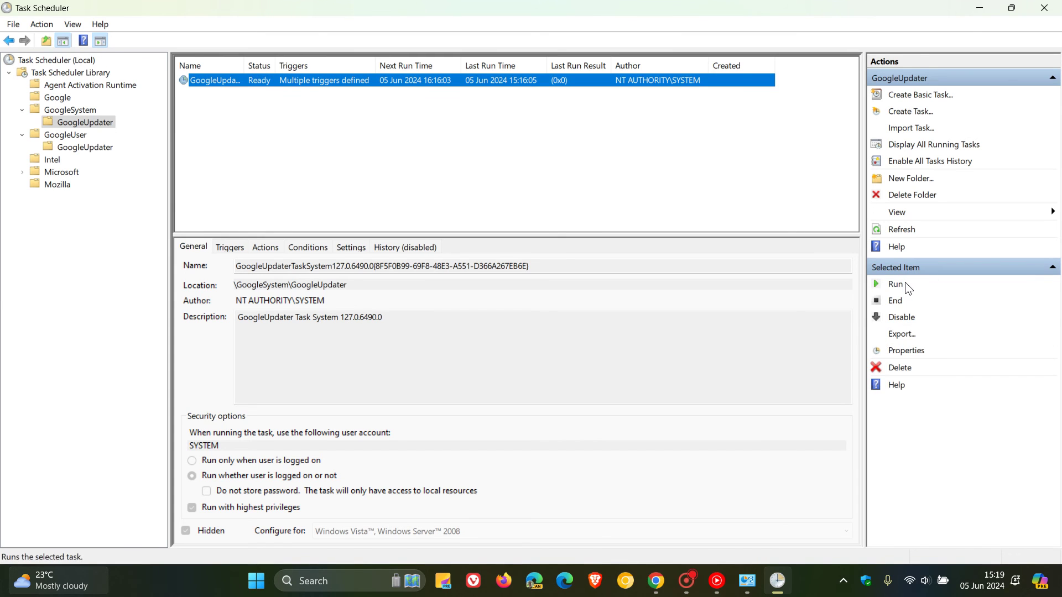
pyautogui.click(99, 150)
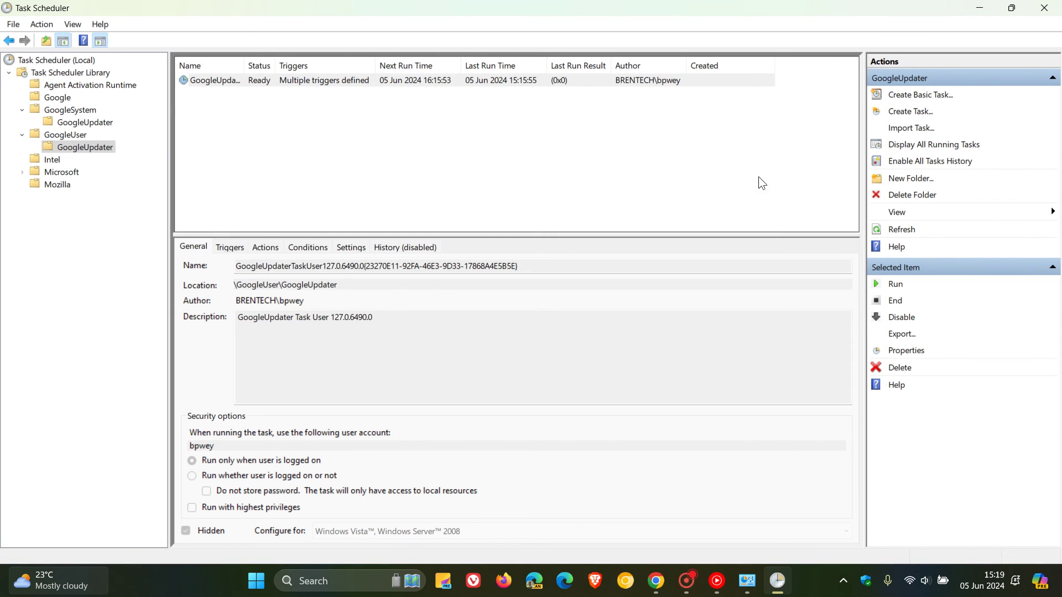
# - Minimize Task Scheduler and the Windows Tools window to show the bare desktop
pyautogui.click(983, 7)
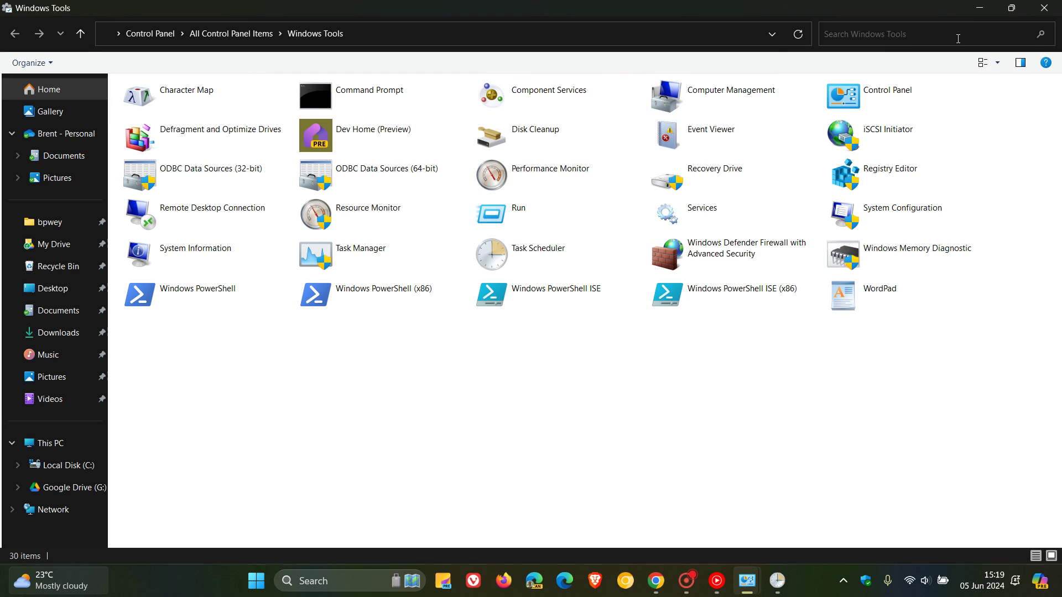
pyautogui.click(979, 8)
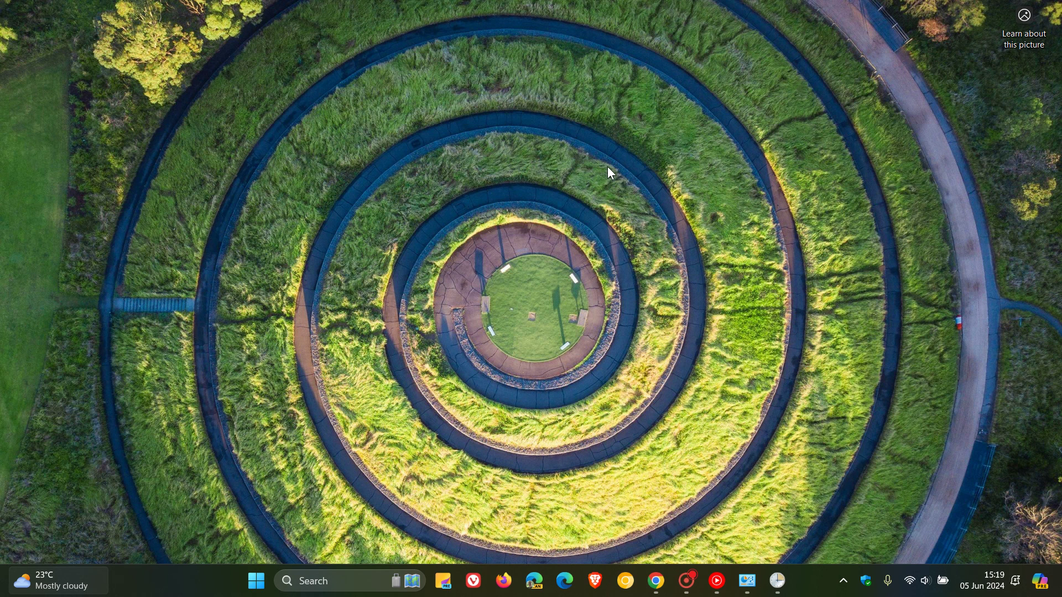